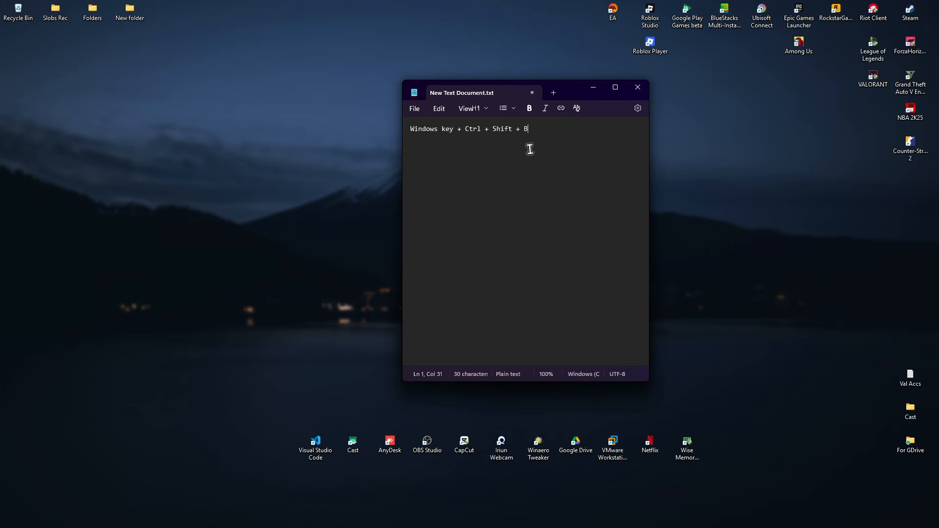
pyautogui.moveTo(538, 130); pyautogui.dragTo(360, 231)
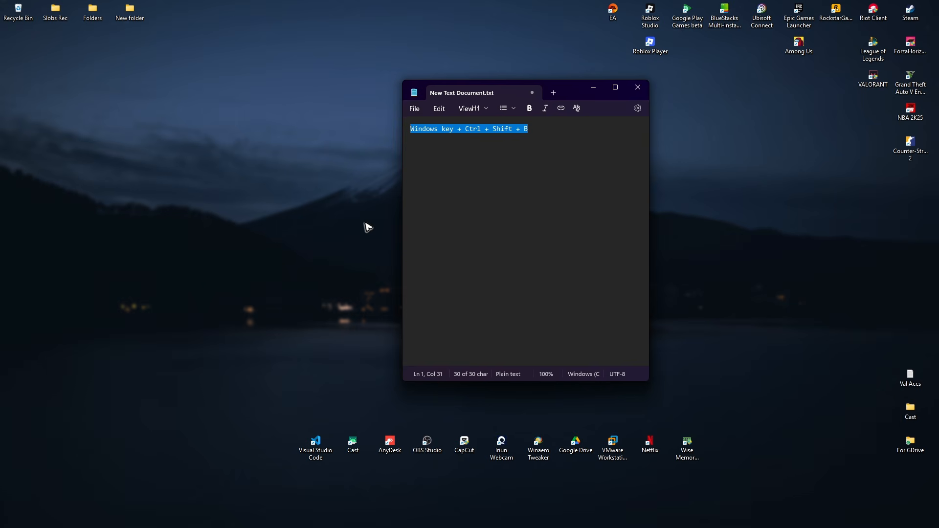
# Step: Show the desktop, find the system update settings with a "system update" search and check for Windows updates
pyautogui.press('super+d')
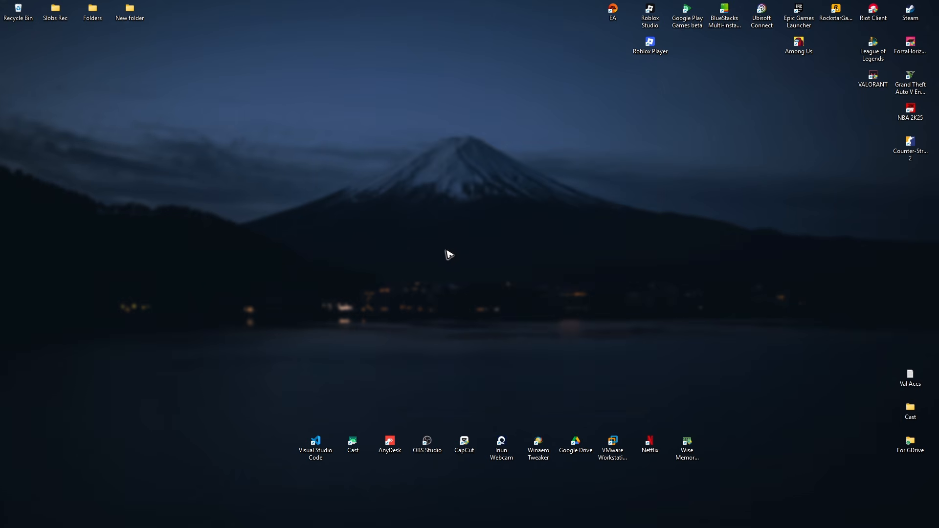
pyautogui.moveTo(509, 526)
pyautogui.click(411, 517)
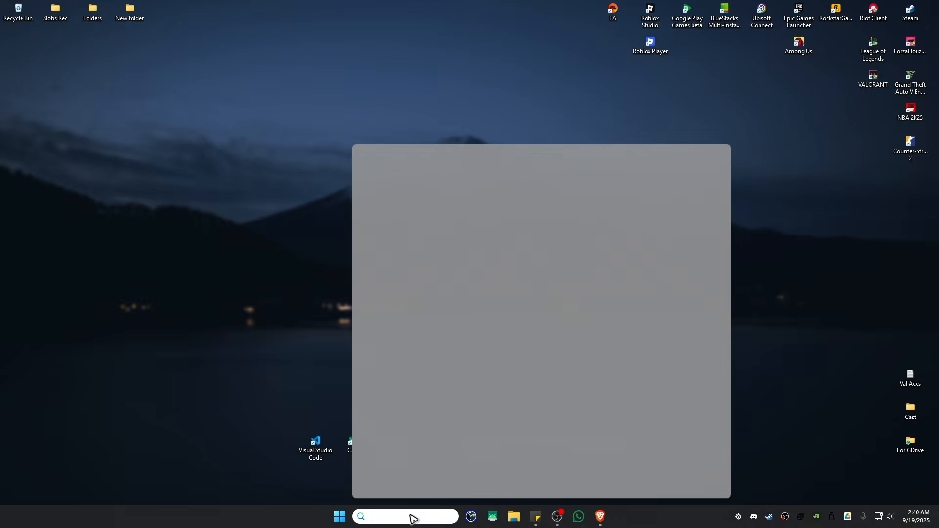
pyautogui.write('system update')
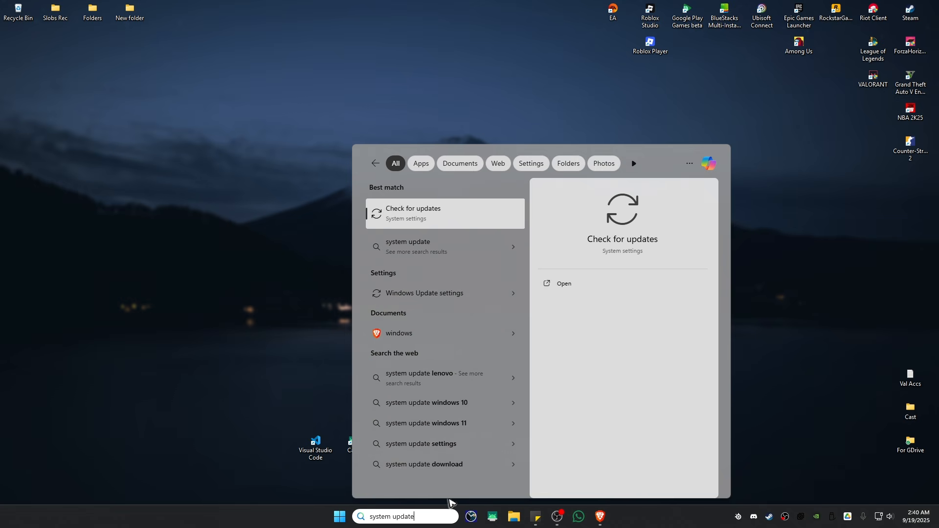
pyautogui.click(403, 219)
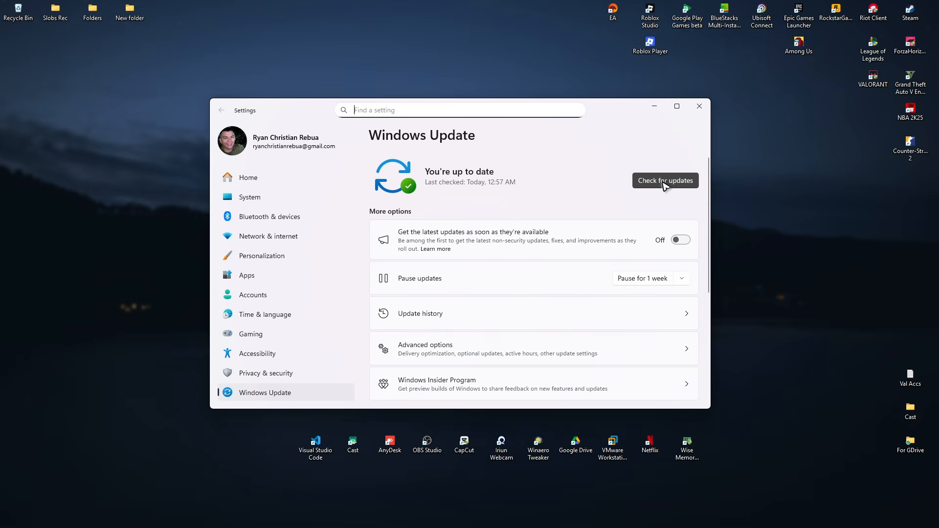
pyautogui.click(666, 181)
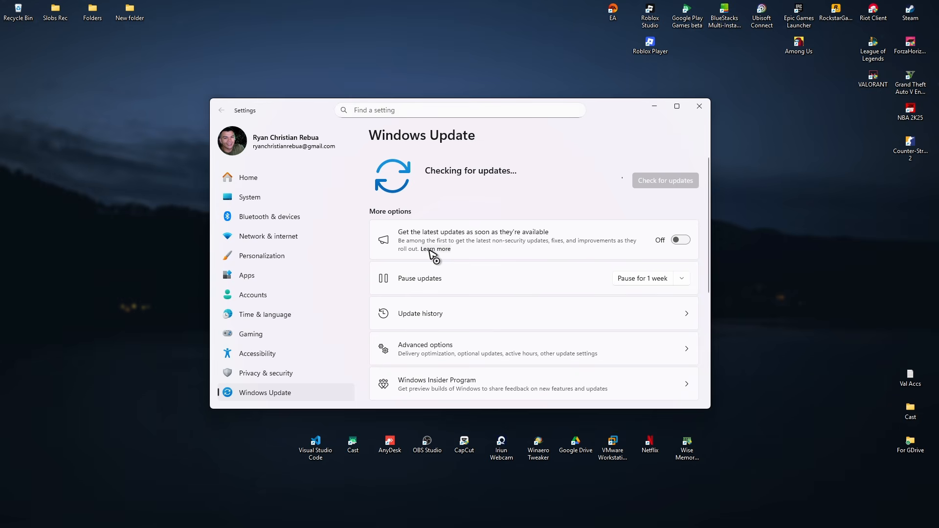
# Step: Open the optional updates in the advanced Windows Update options and expand the driver updates
pyautogui.scroll(-2, 430, 255)
pyautogui.click(429, 315)
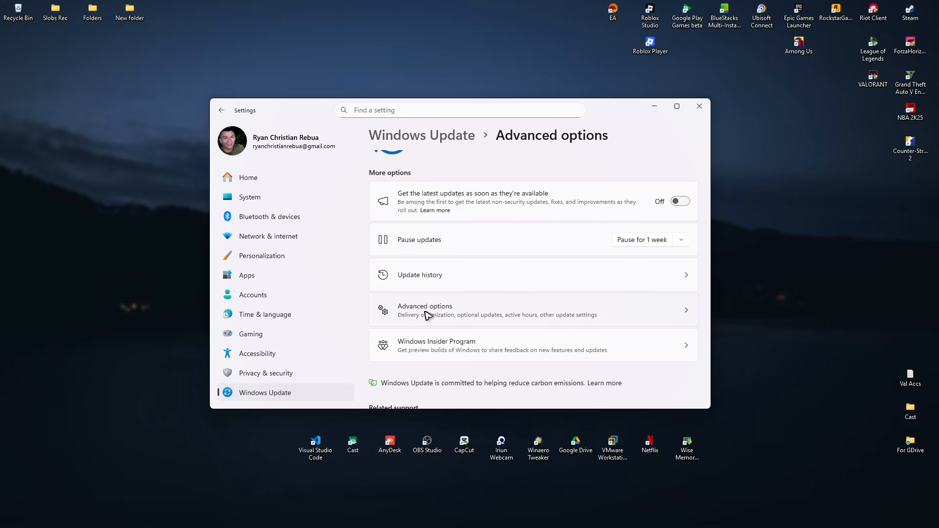
pyautogui.scroll(-2, 440, 274)
pyautogui.scroll(-2, 446, 247)
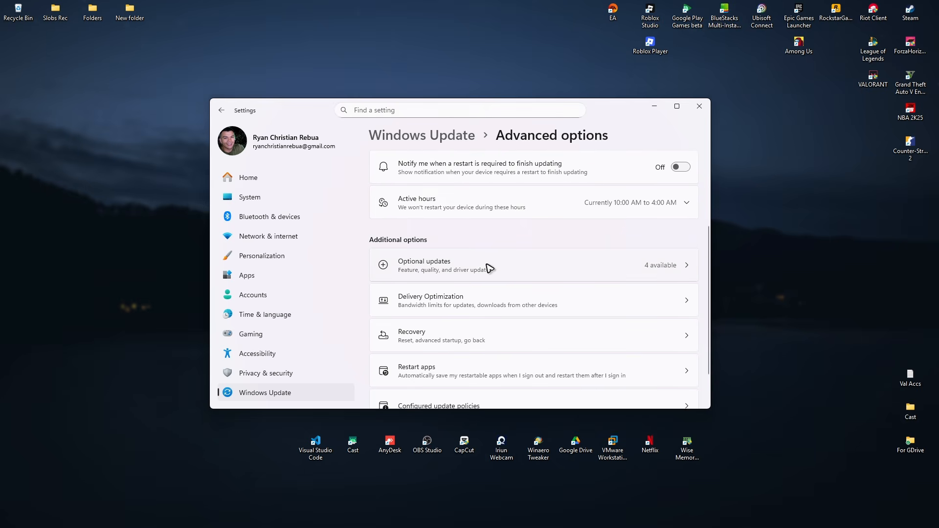
pyautogui.click(438, 269)
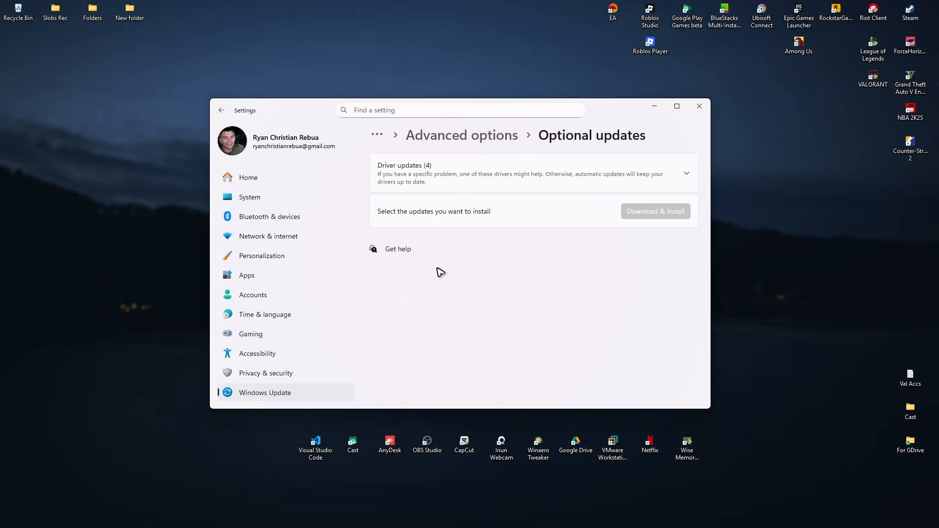
pyautogui.click(686, 172)
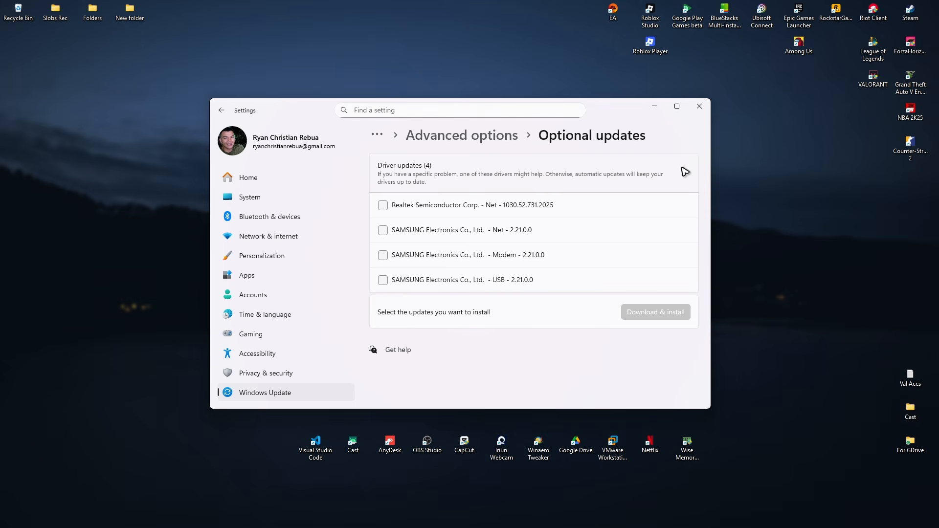
# Step: Select the Realtek Net driver and the SAMSUNG Net, Modem and USB drivers, and download and install them
pyautogui.click(384, 206)
pyautogui.click(383, 230)
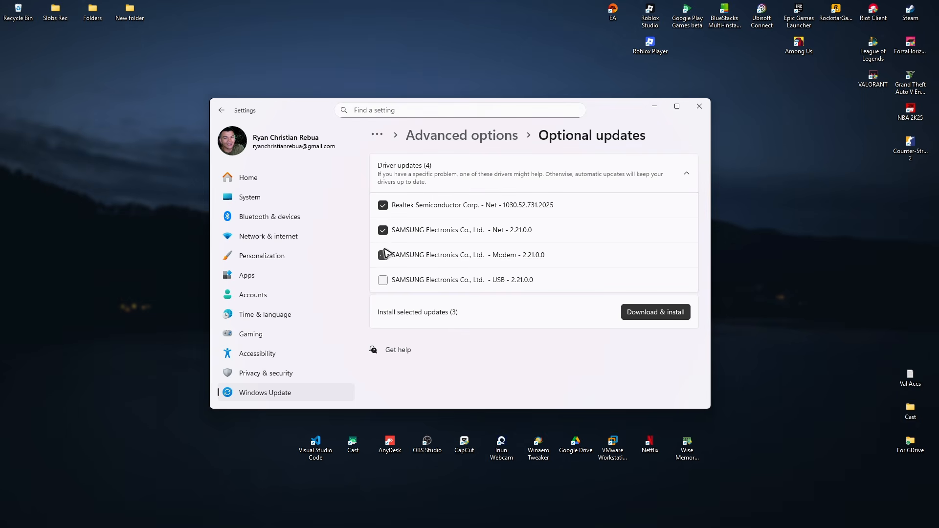
pyautogui.click(382, 255)
pyautogui.click(383, 280)
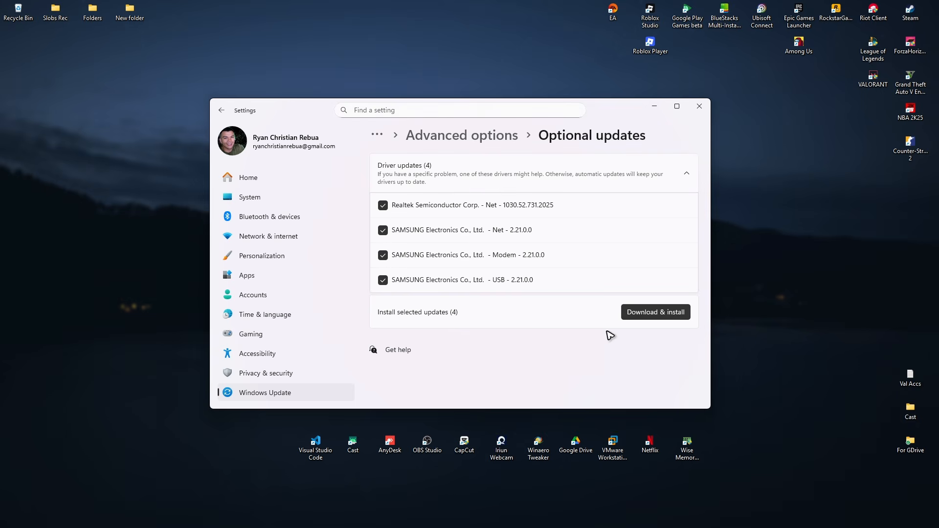
pyautogui.click(656, 312)
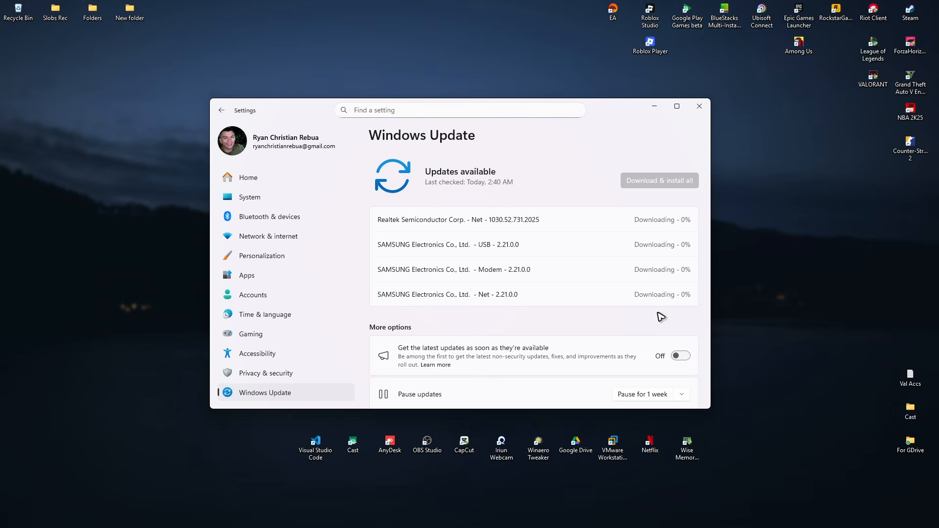
pyautogui.moveTo(407, 526)
pyautogui.click(334, 516)
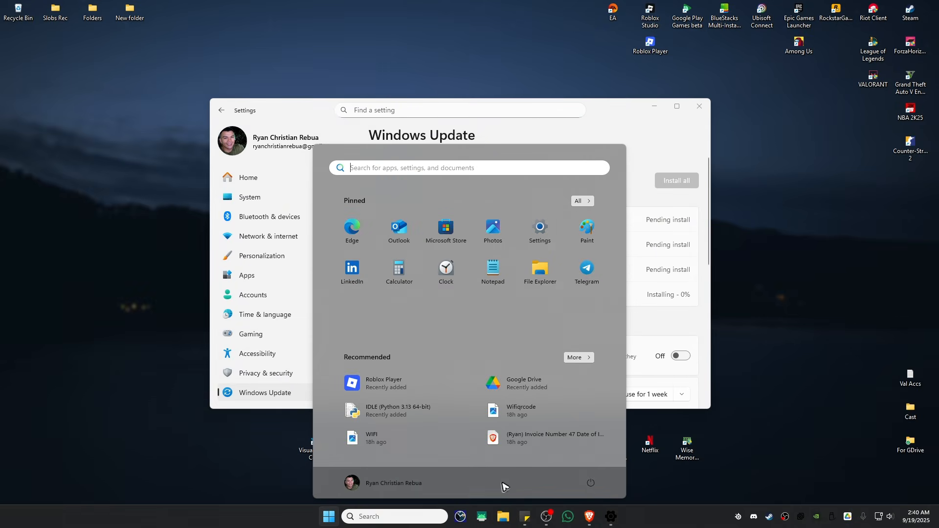
pyautogui.click(791, 356)
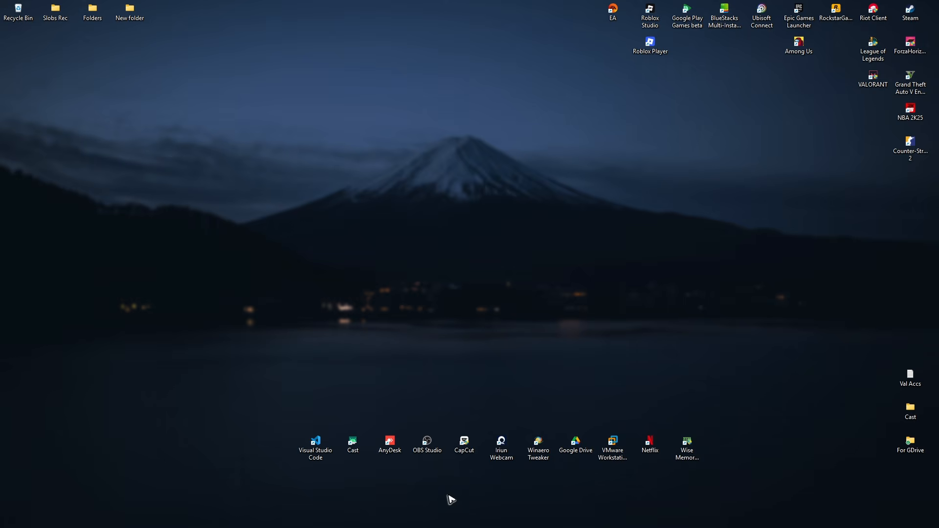
# Step: Search Windows for "device manager", open Device Manager and move its window toward the middle of the desktop
pyautogui.moveTo(443, 525)
pyautogui.click(412, 521)
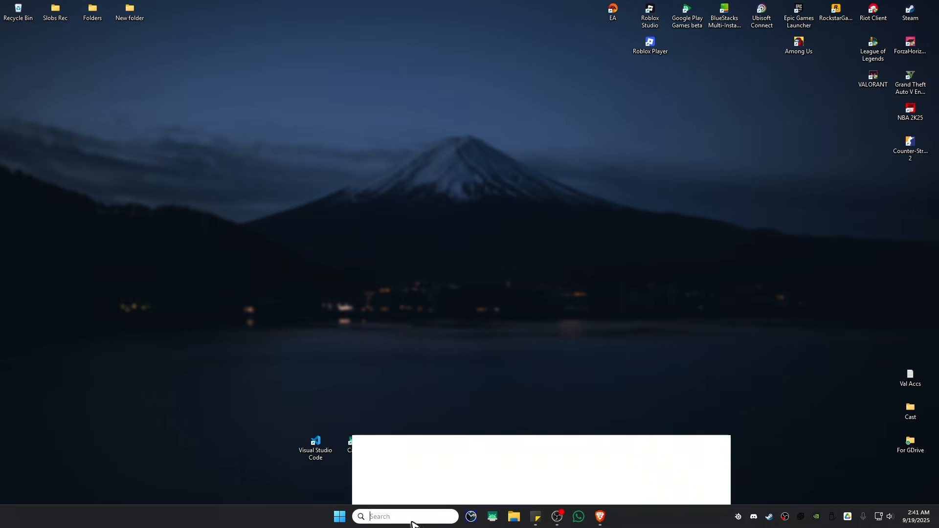
pyautogui.write('device')
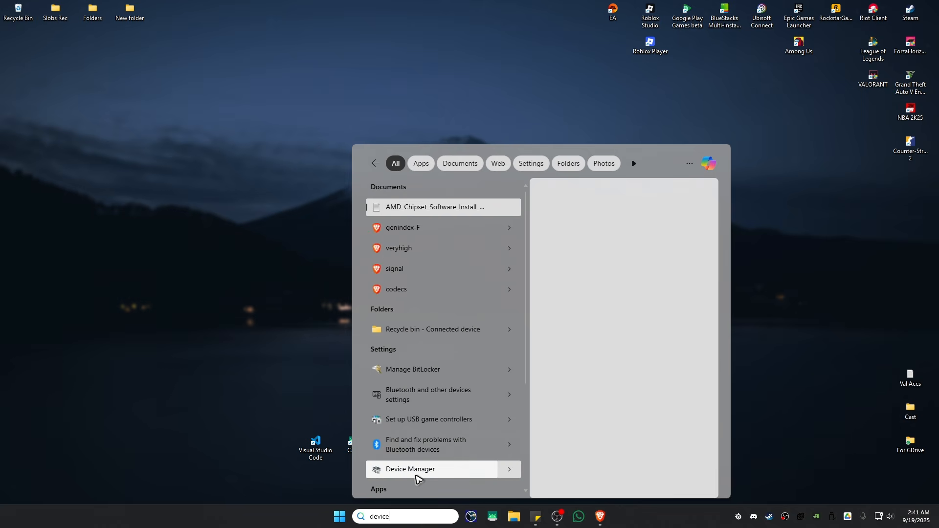
pyautogui.write(' manager')
pyautogui.click(430, 328)
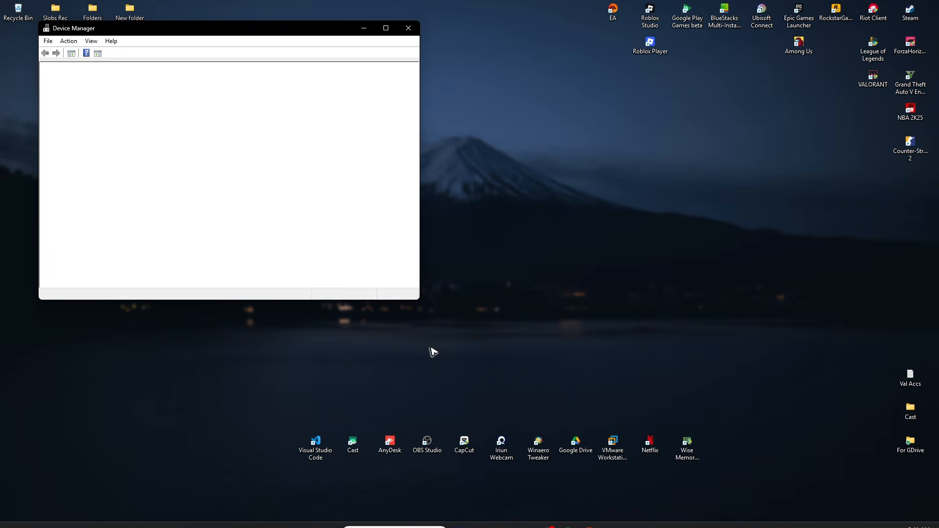
pyautogui.moveTo(269, 31); pyautogui.dragTo(471, 84)
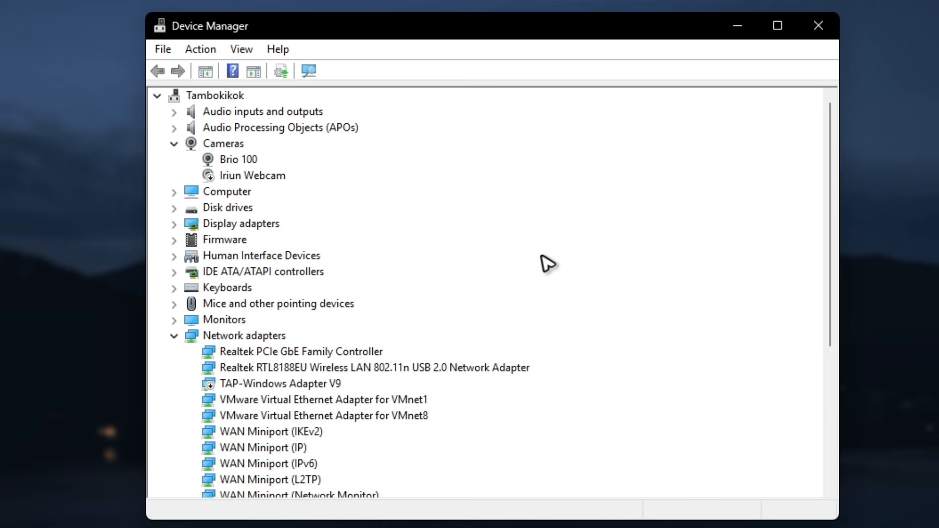
# Step: Pick the local Generic PnP Monitor driver for Generic Monitor (GT27R18) under Monitors and cancel the driver update
pyautogui.click(174, 320)
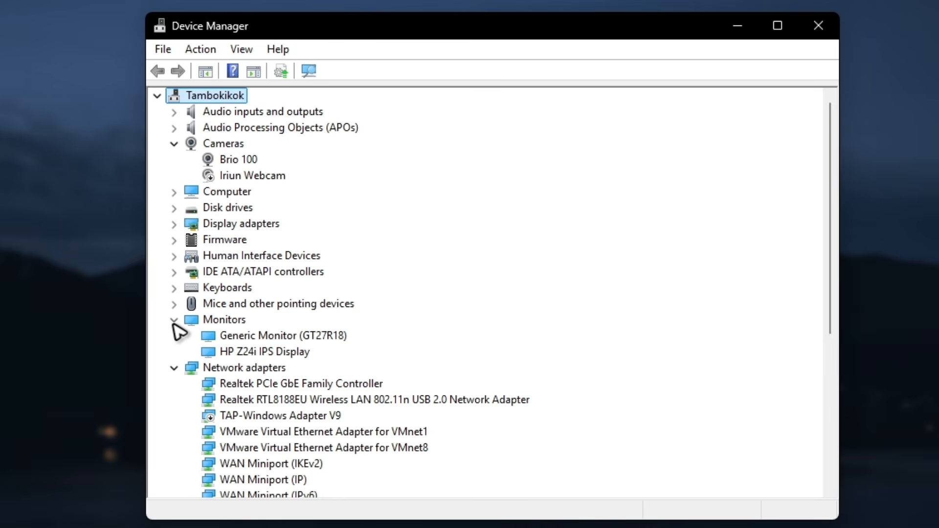
pyautogui.click(290, 337)
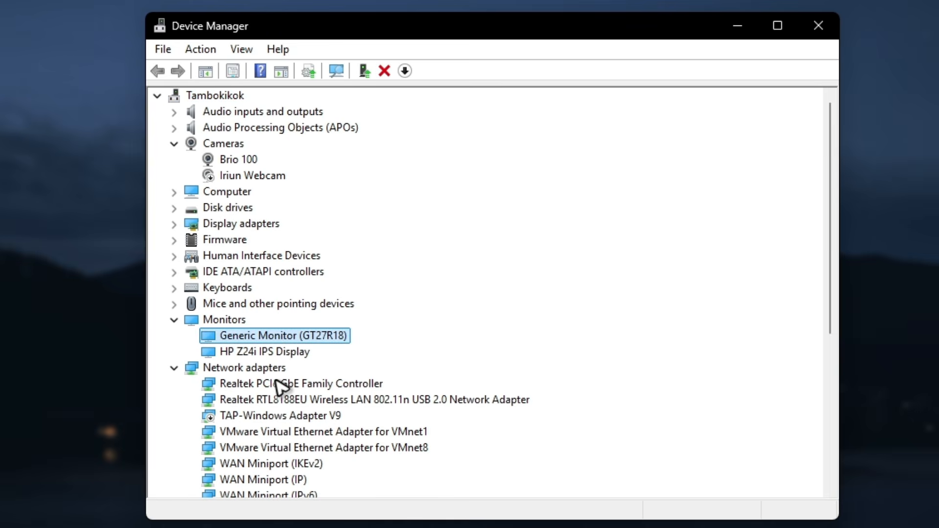
pyautogui.rightClick(275, 337)
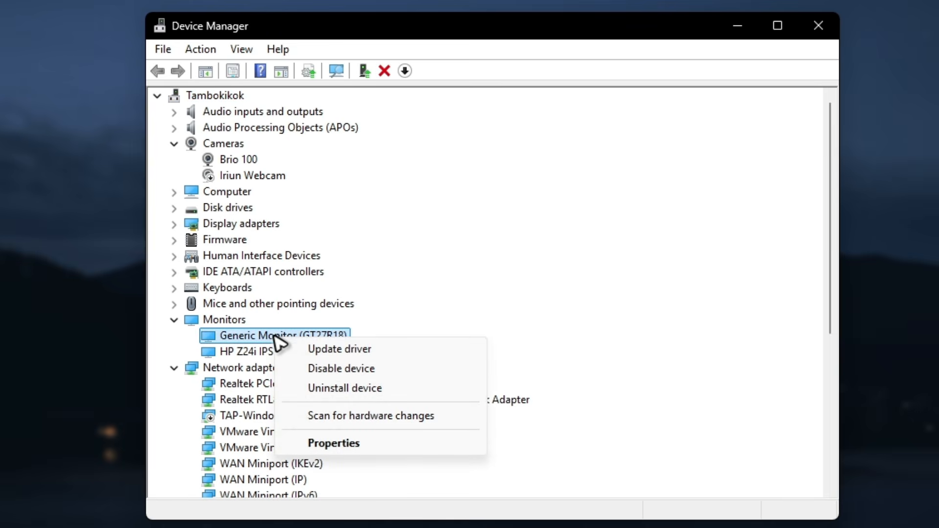
pyautogui.click(325, 349)
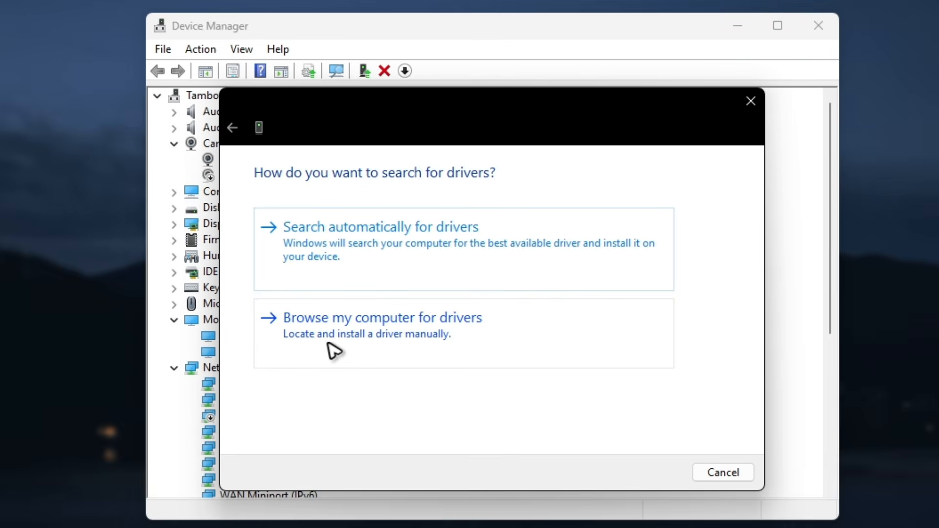
pyautogui.click(393, 332)
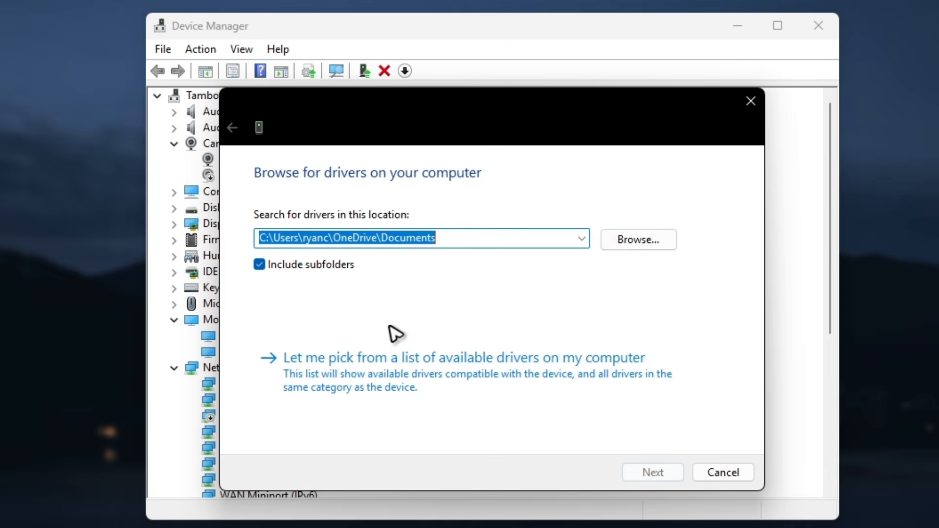
pyautogui.click(339, 375)
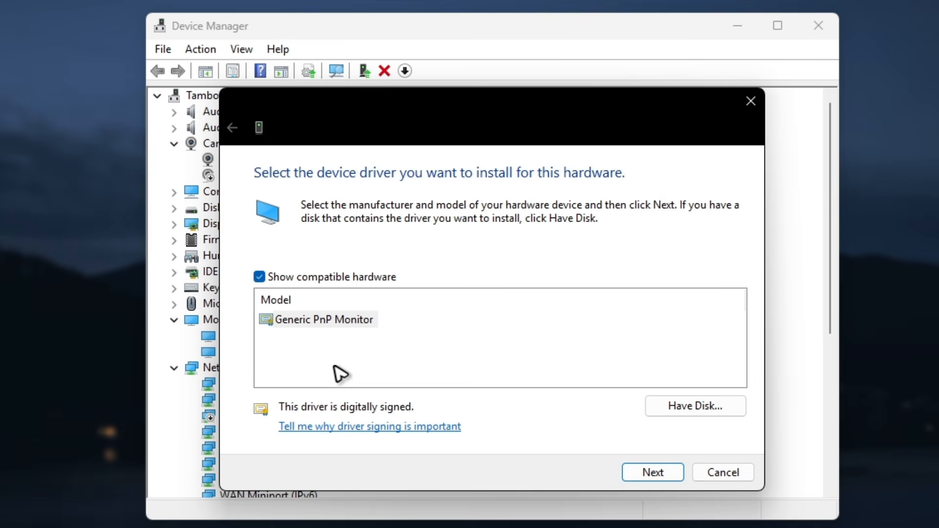
pyautogui.click(332, 322)
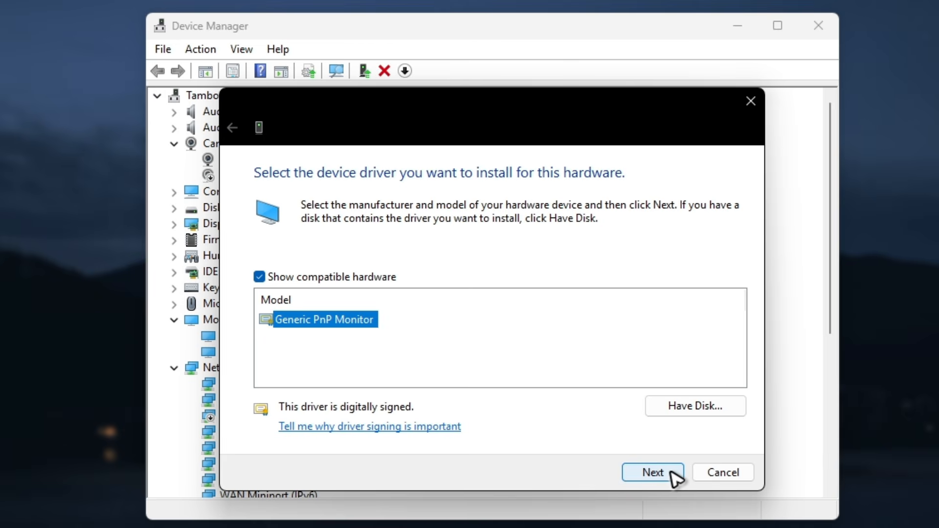
pyautogui.moveTo(671, 472); pyautogui.dragTo(649, 352)
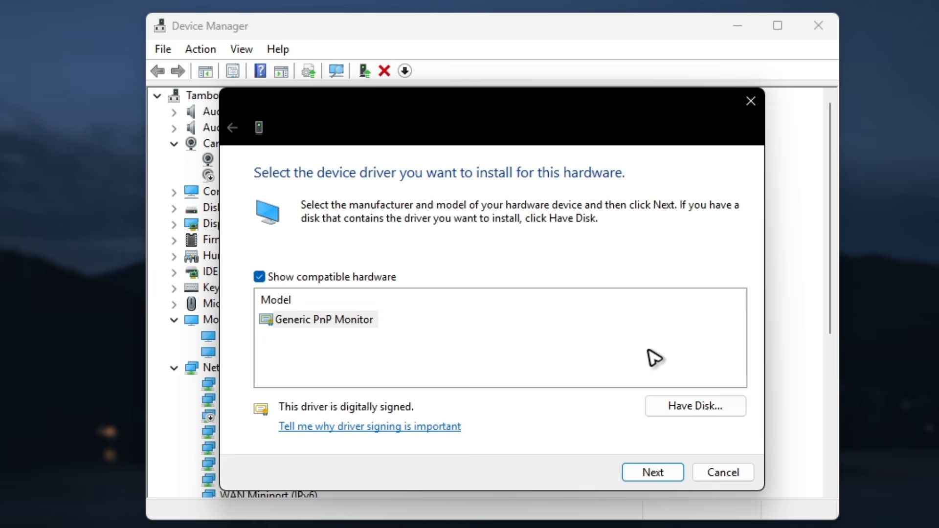
pyautogui.click(733, 473)
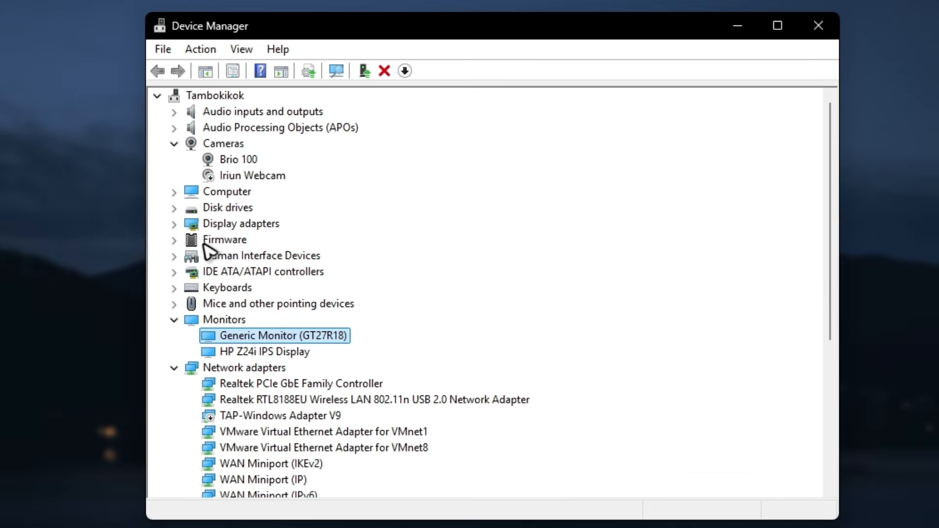
# Step: Pick the local NVIDIA GeForce RTX 2060 SUPER driver for the display adapter, cancel the update and close Device Manager
pyautogui.click(175, 224)
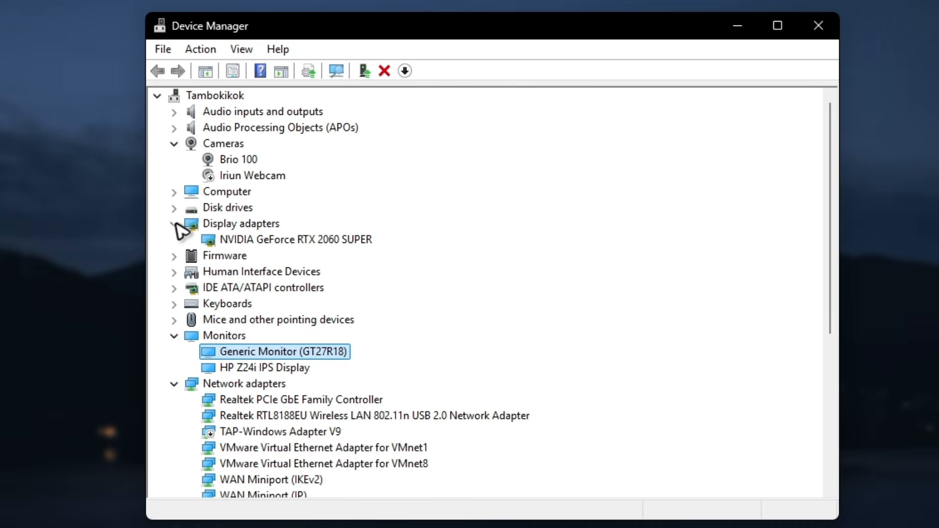
pyautogui.rightClick(255, 242)
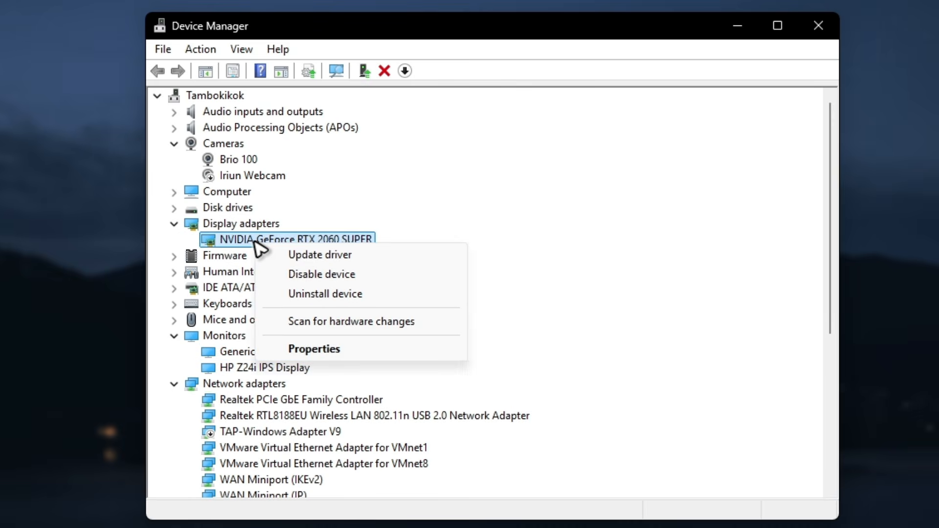
pyautogui.click(315, 255)
pyautogui.click(396, 327)
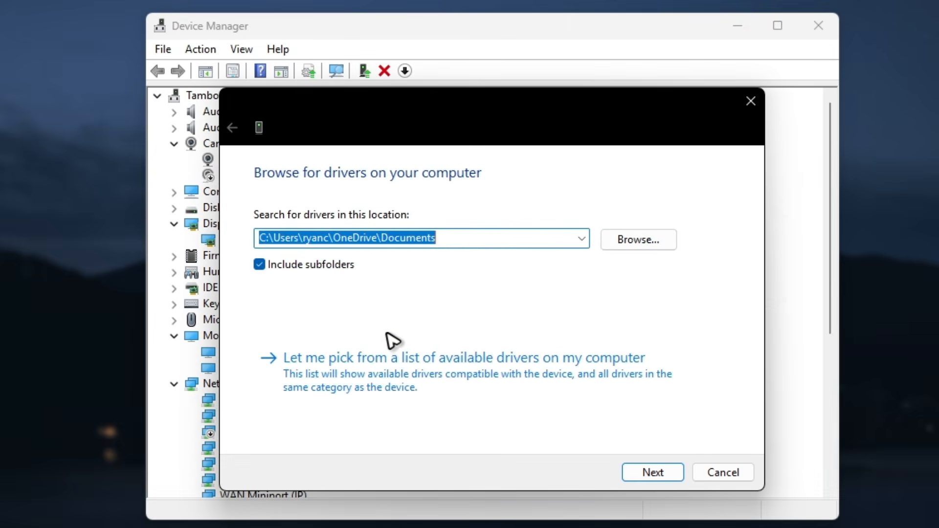
pyautogui.click(346, 377)
pyautogui.click(364, 344)
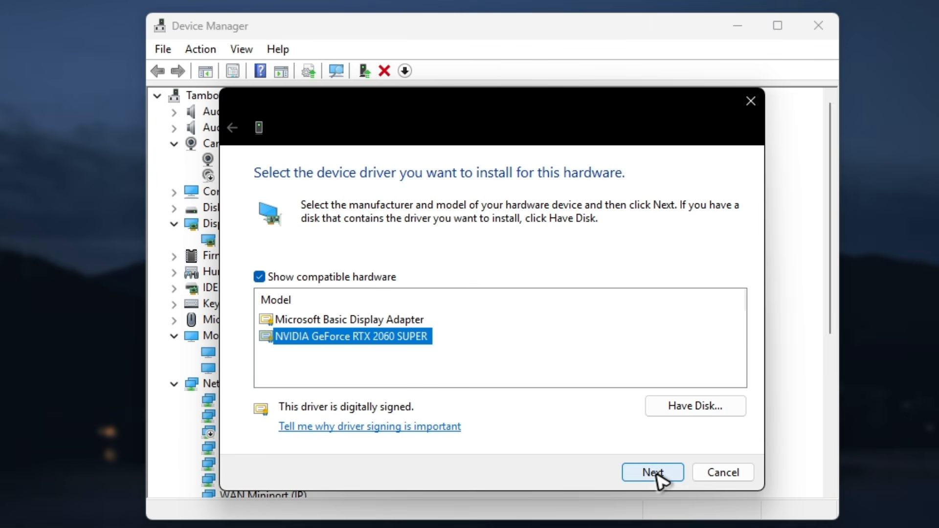
pyautogui.click(750, 103)
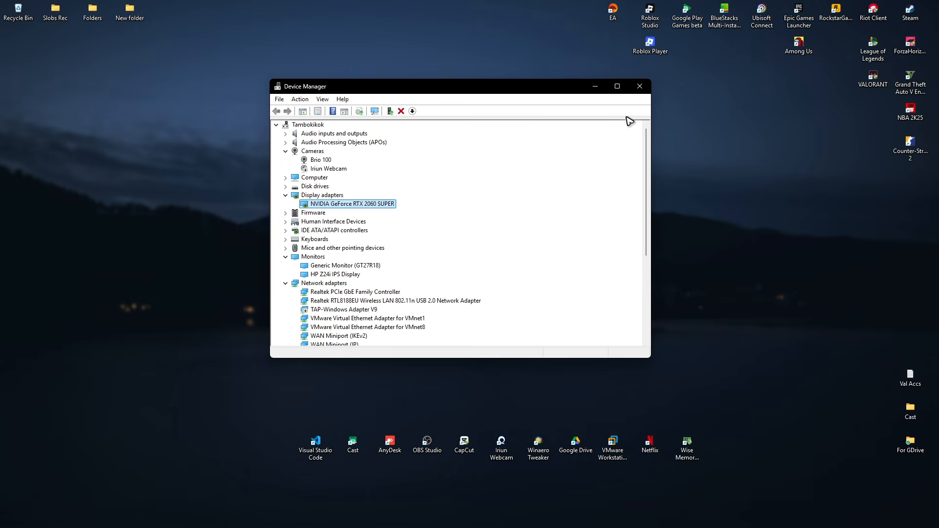
pyautogui.click(818, 25)
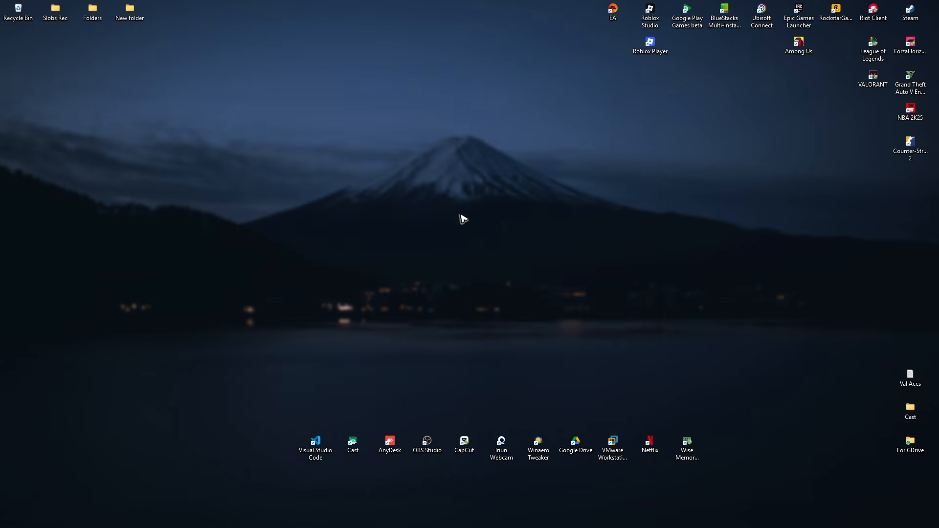
# Step: Open the desktop's display settings and go to the Advanced display page under Related settings
pyautogui.rightClick(462, 217)
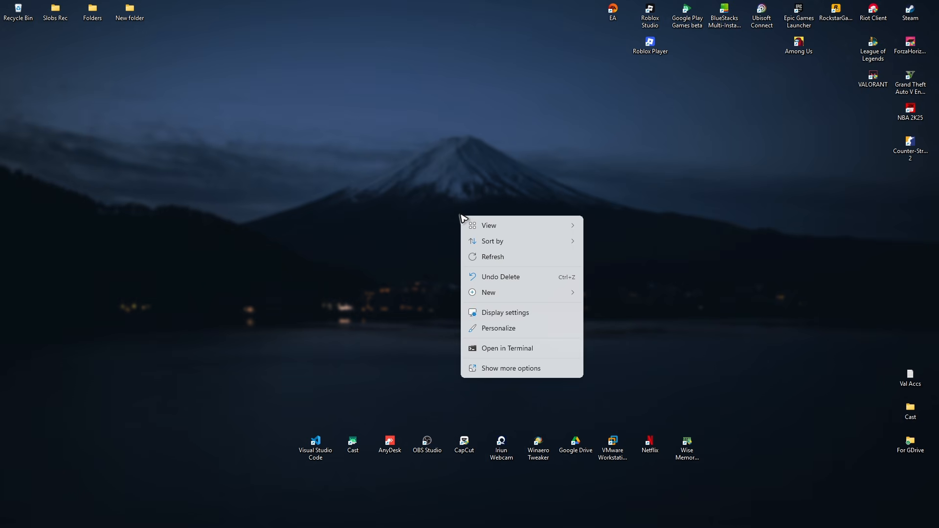
pyautogui.click(536, 319)
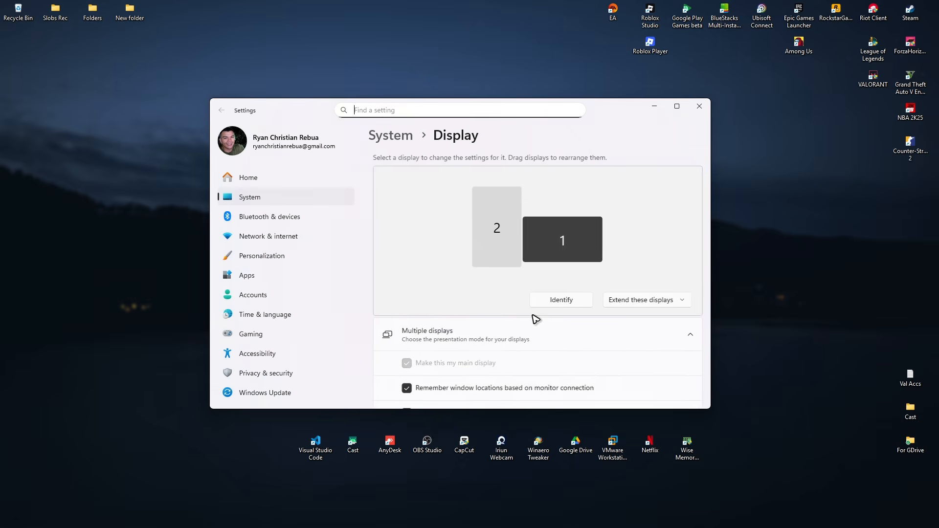
pyautogui.scroll(-8, 566, 300)
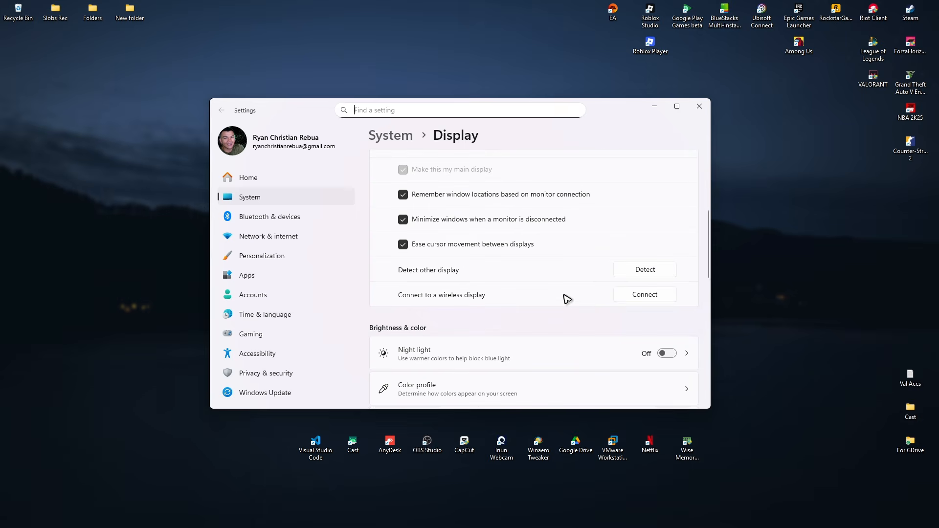
pyautogui.scroll(-5, 566, 299)
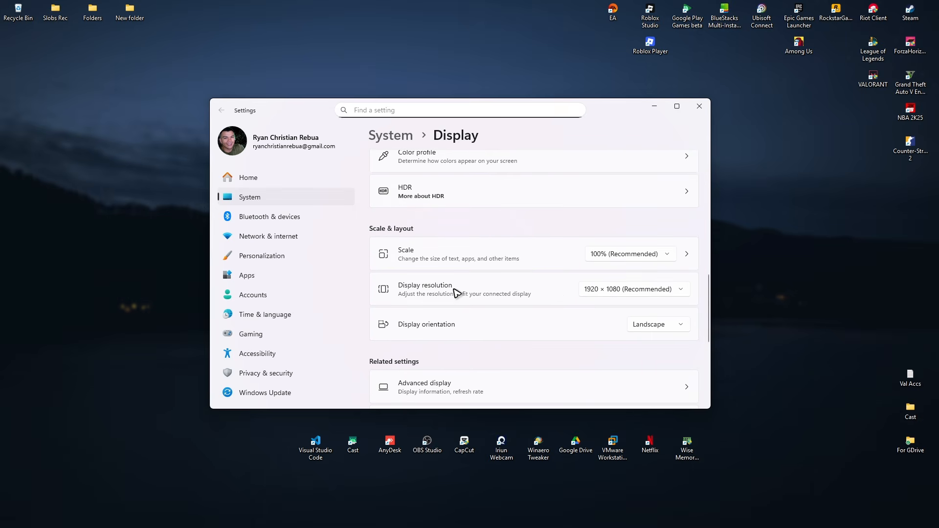
pyautogui.scroll(-1, 440, 298)
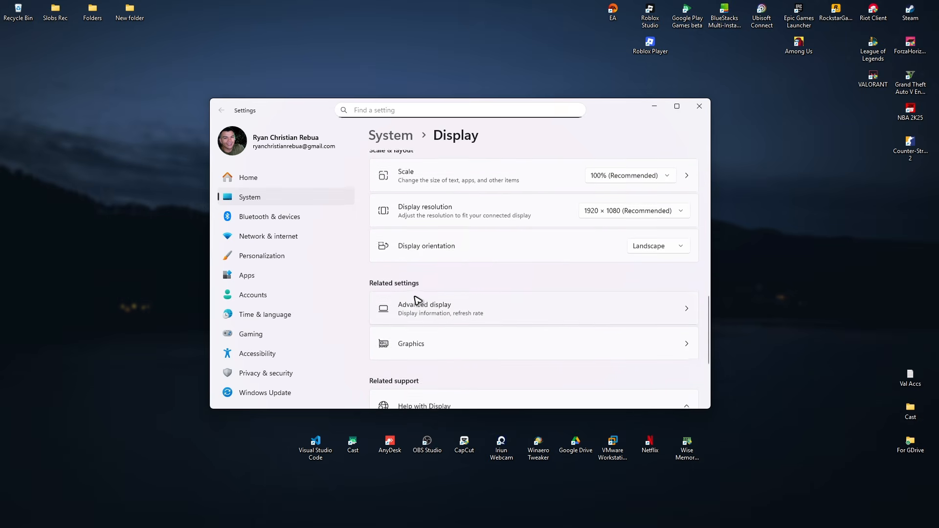
pyautogui.click(446, 312)
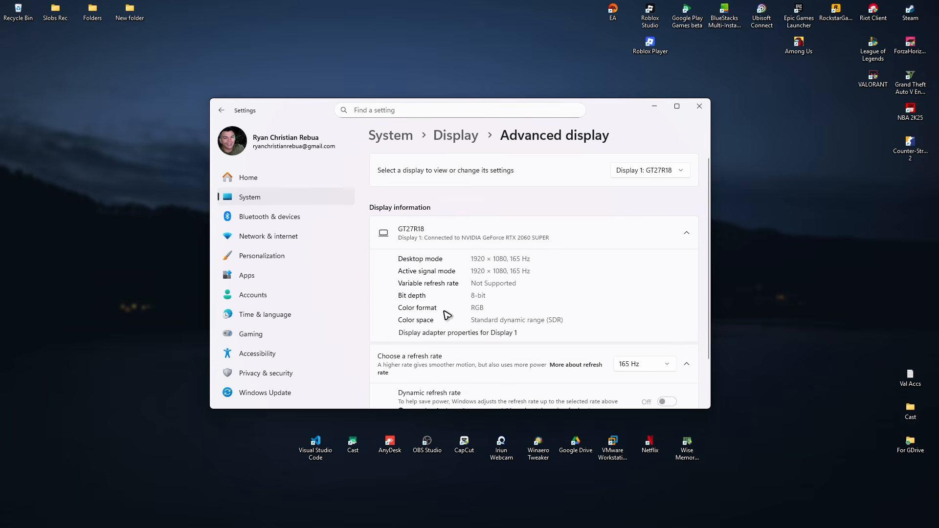
# Step: Show the available refresh rates for Display 1 (GT27R18), then close Settings without choosing another rate
pyautogui.scroll(-1, 587, 247)
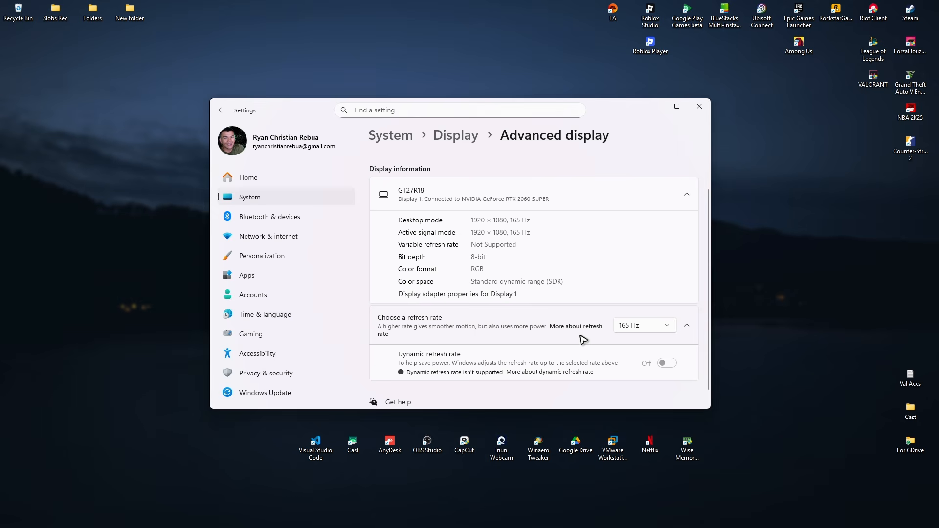
pyautogui.click(660, 327)
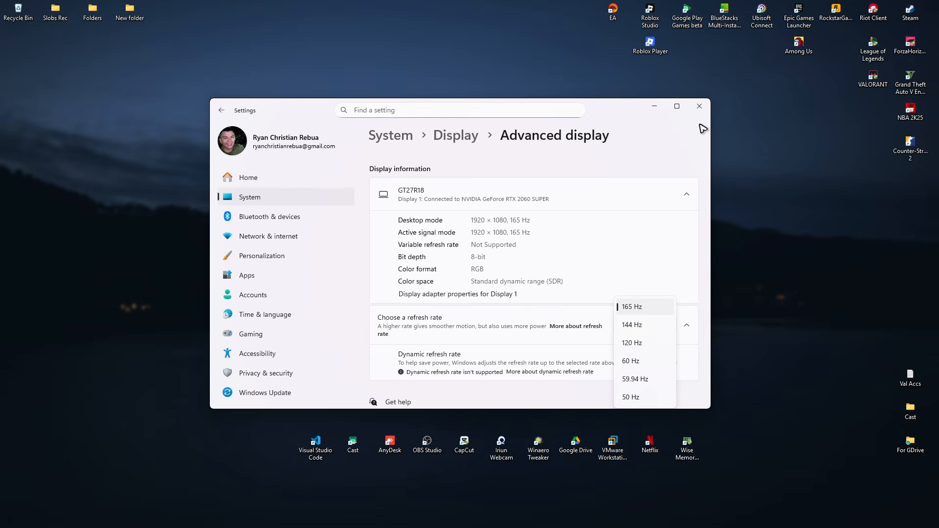
pyautogui.click(700, 106)
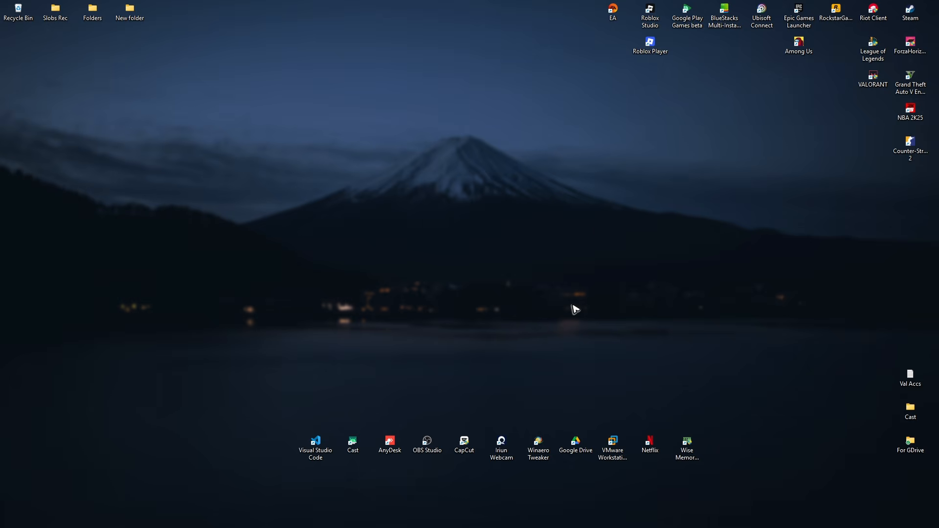